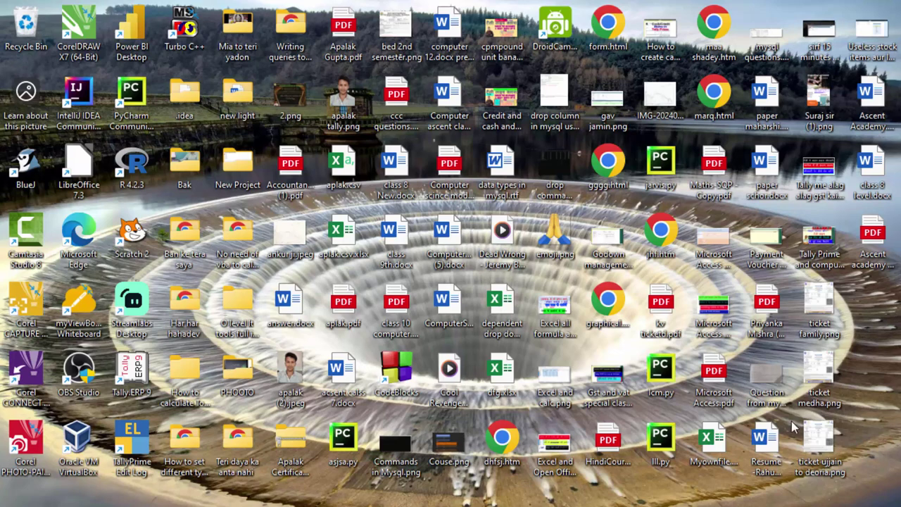
Step: Refresh the desktop, browse the Sort by choices, and bring the neww.xlsx workbook forward
{"action": "right_click", "coordinate": [820, 114]}
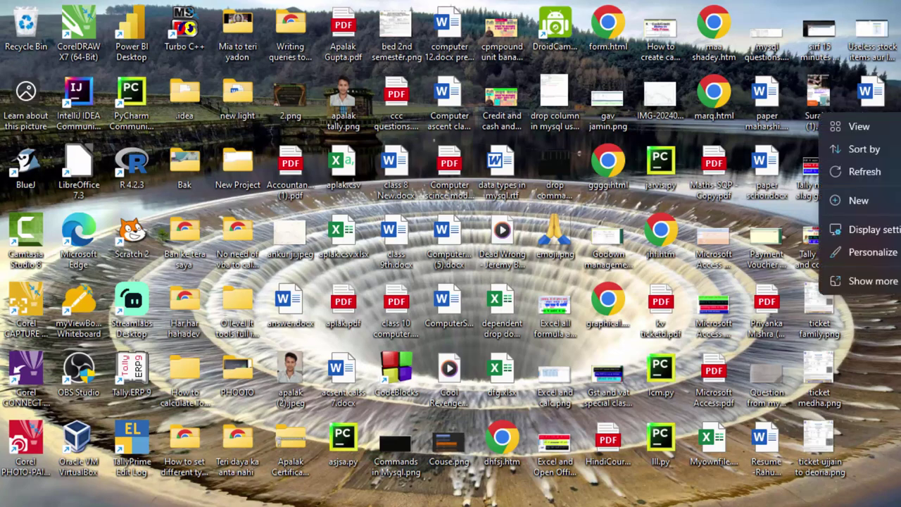
{"action": "left_click", "coordinate": [864, 171]}
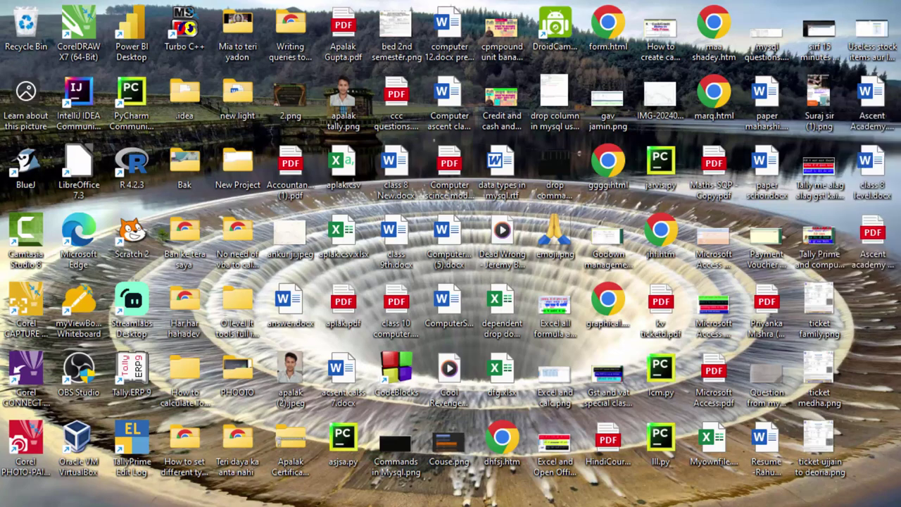
{"action": "right_click", "coordinate": [836, 169]}
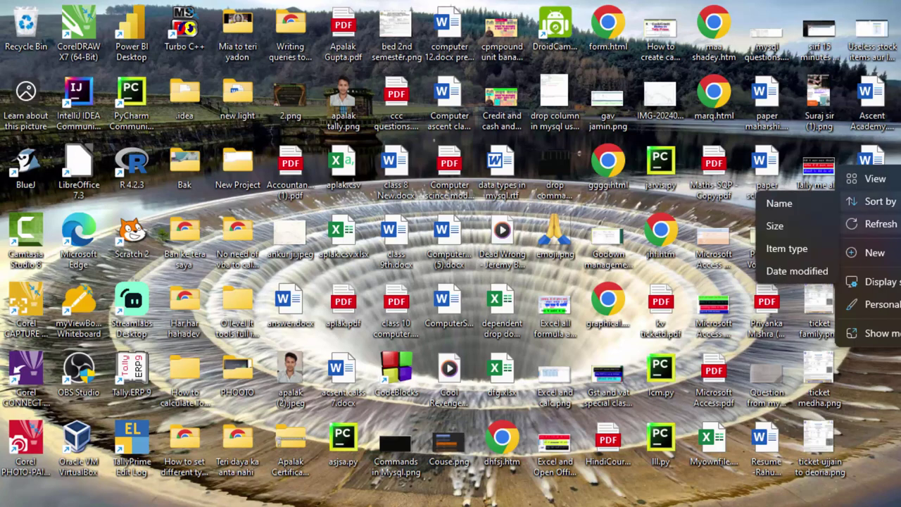
{"action": "left_click", "coordinate": [788, 267]}
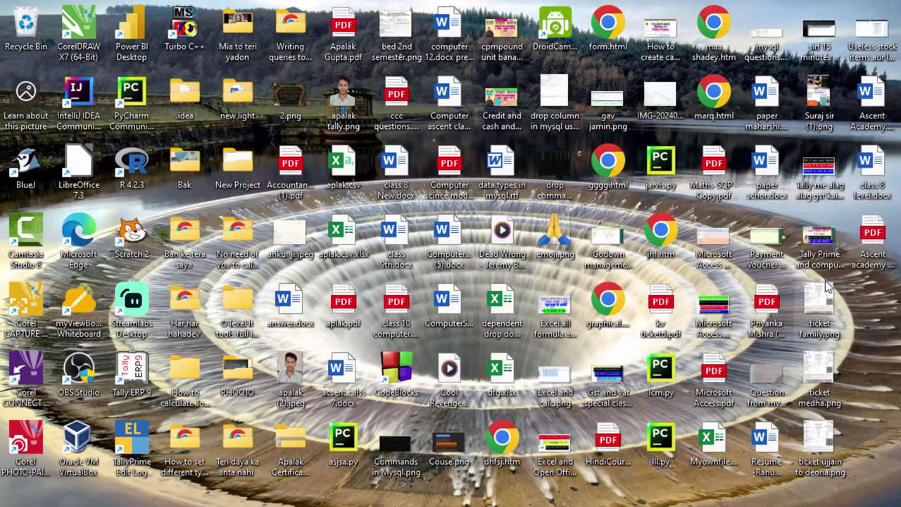
{"action": "mouse_move", "coordinate": [619, 500]}
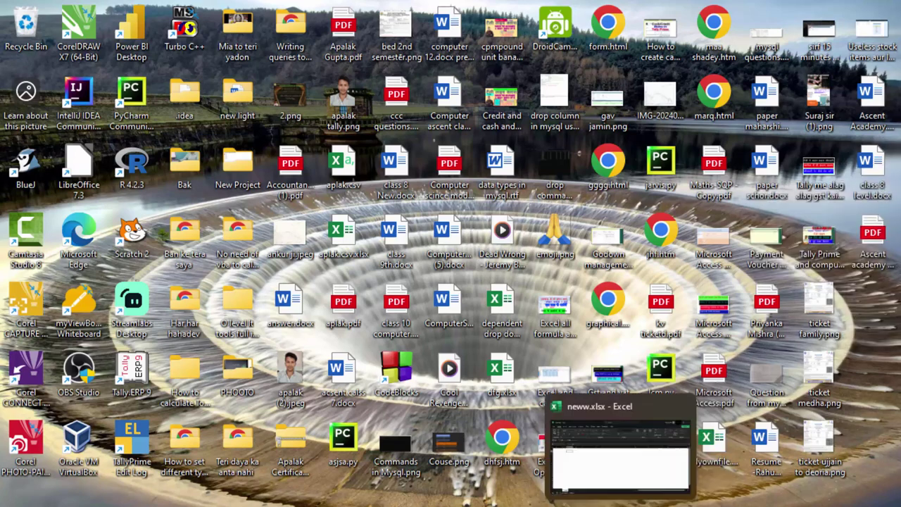
{"action": "left_click", "coordinate": [619, 450]}
Step: Enter =MyCustomFunction(G2,H2) in cell D3 using the autocomplete suggestion
{"action": "left_click", "coordinate": [253, 243]}
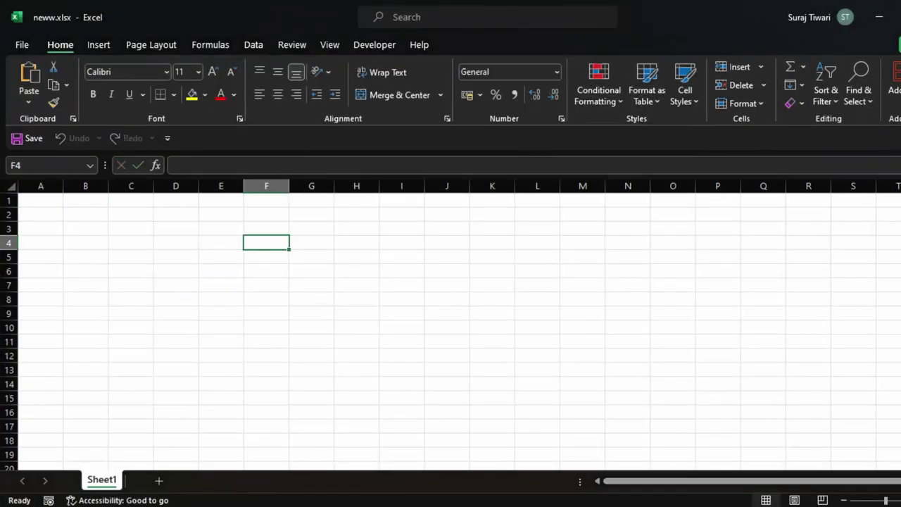
{"action": "left_click", "coordinate": [172, 222]}
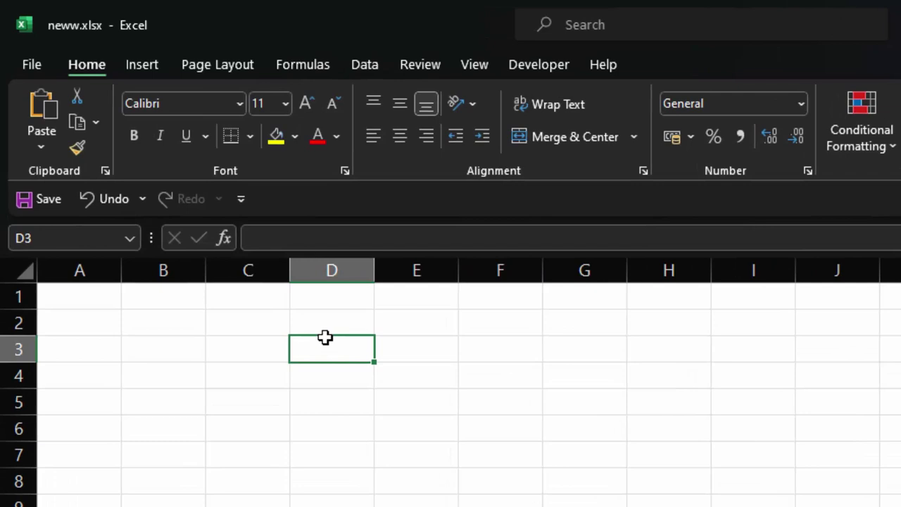
{"action": "type", "text": "="}
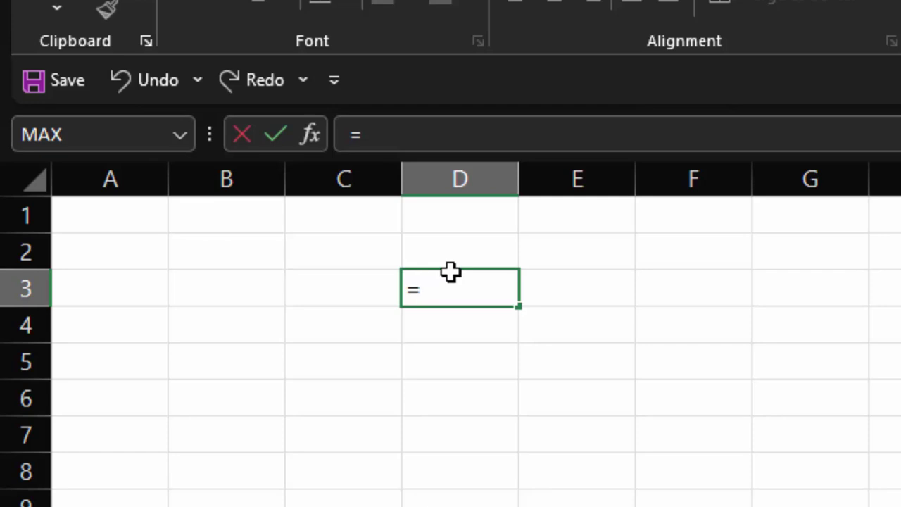
{"action": "type", "text": "my"}
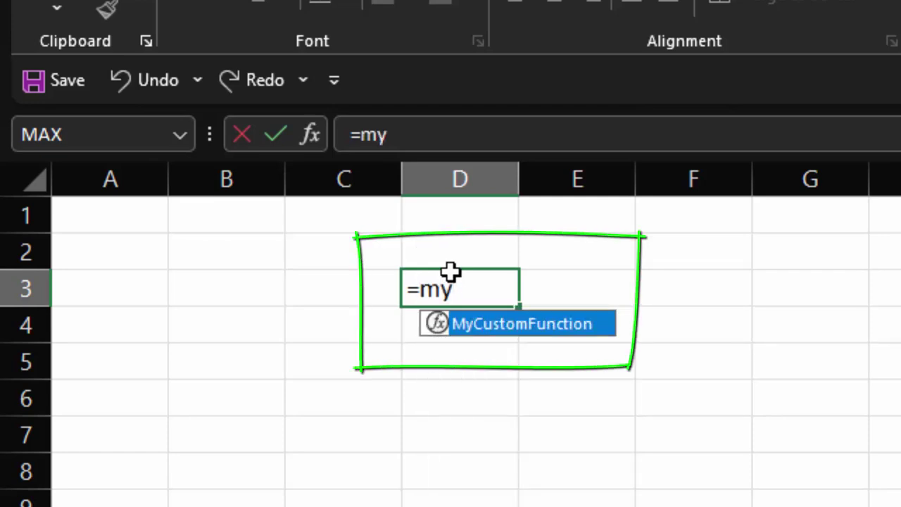
{"action": "key", "text": "Tab"}
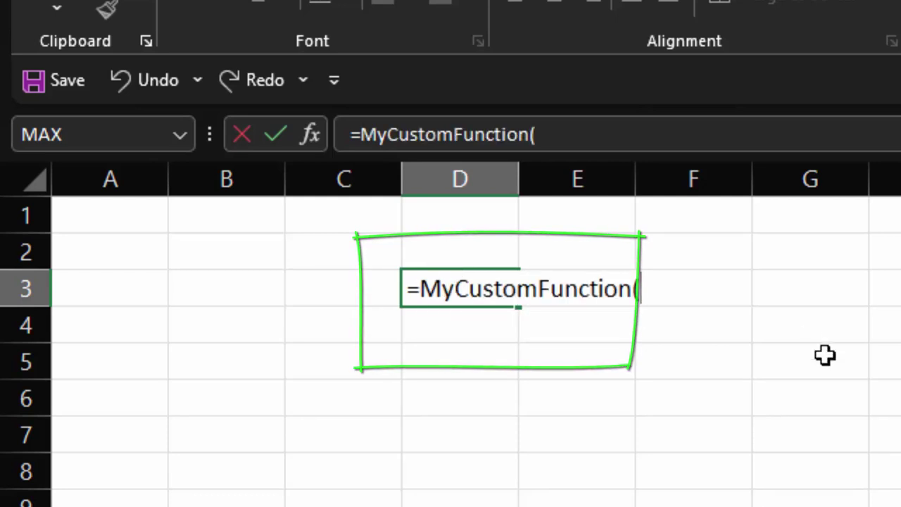
{"action": "left_click", "coordinate": [800, 259]}
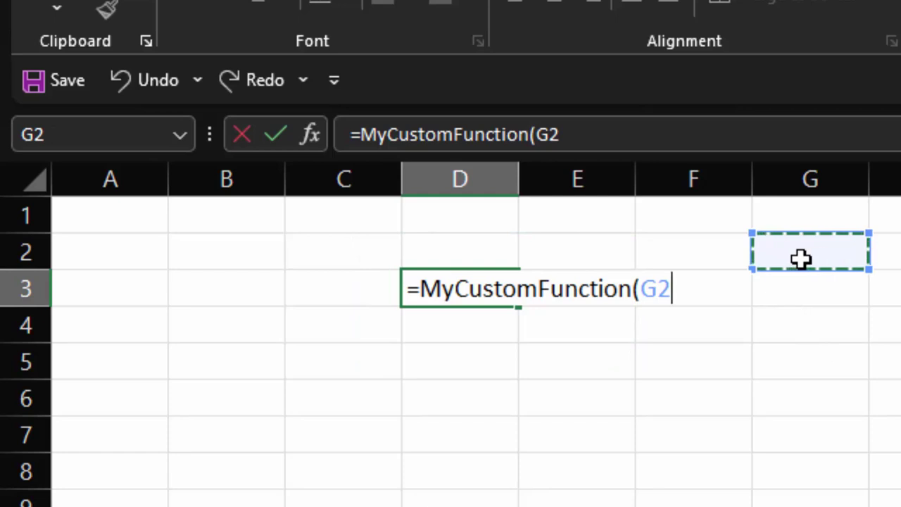
{"action": "type", "text": ","}
{"action": "left_click", "coordinate": [767, 209]}
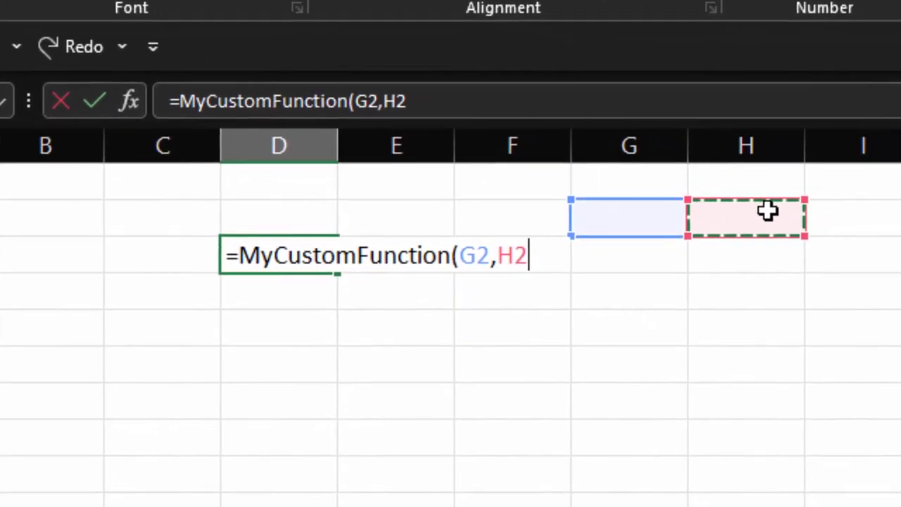
{"action": "type", "text": ")"}
{"action": "key", "text": "Return"}
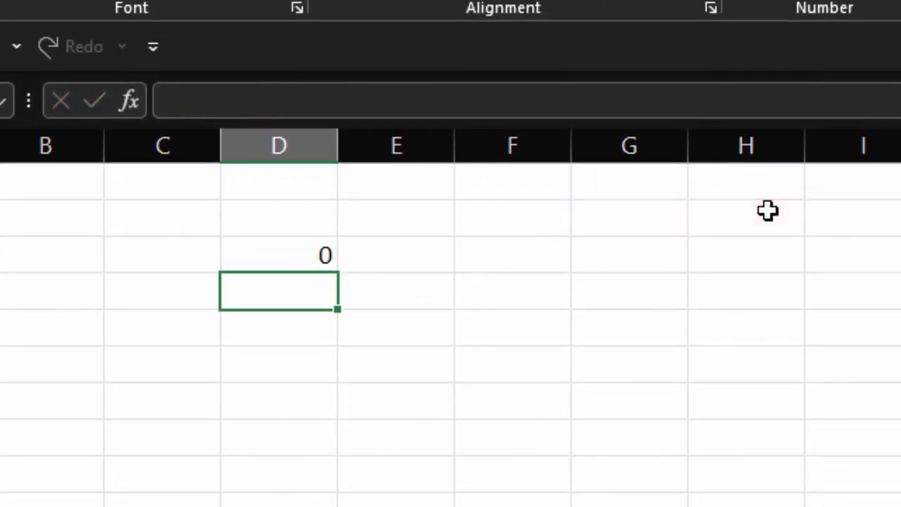
Step: Reopen D3's formula for review and confirm it unchanged
{"action": "left_click", "coordinate": [275, 259]}
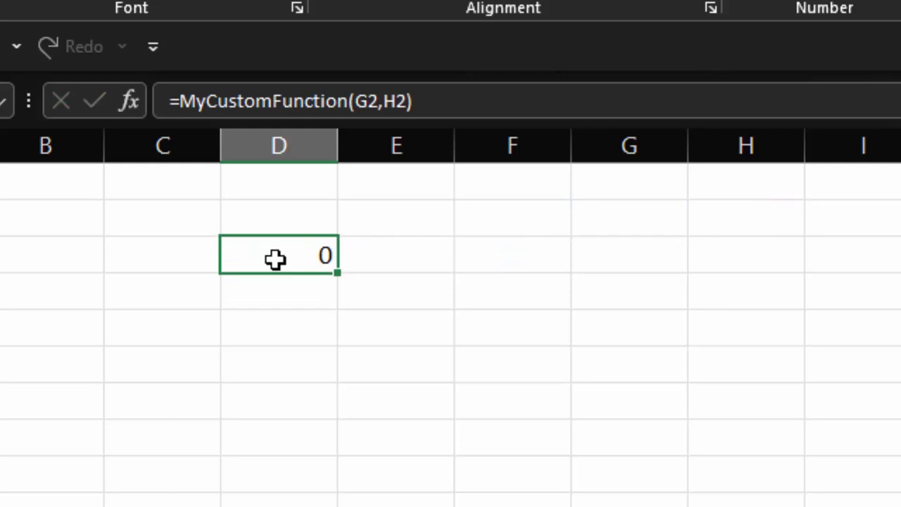
{"action": "double_click", "coordinate": [275, 259]}
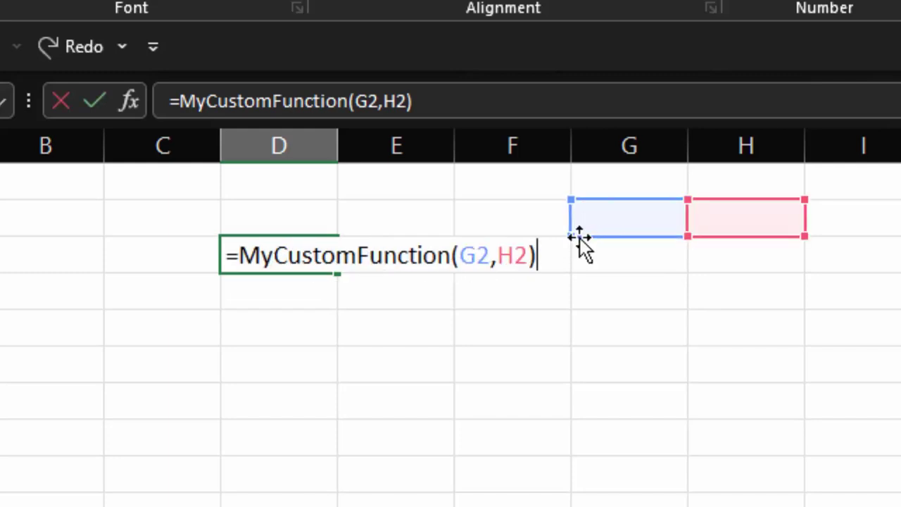
{"action": "key", "text": "Return"}
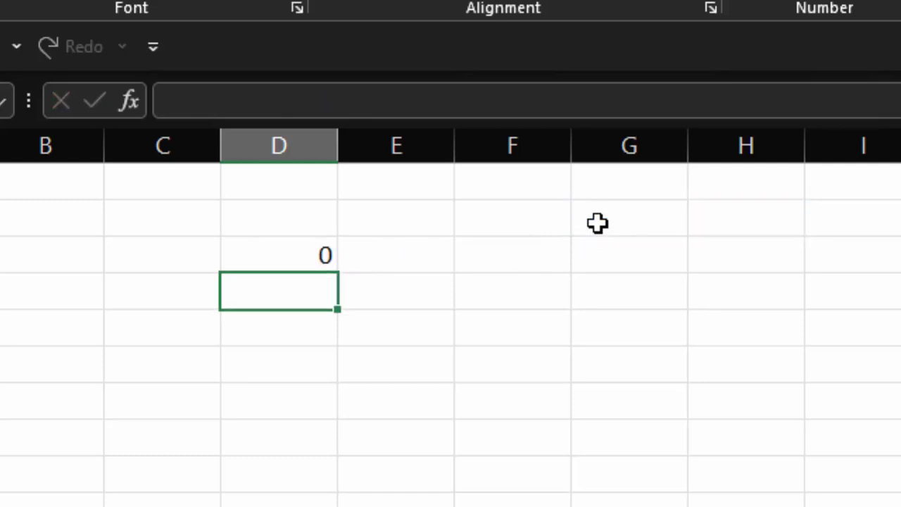
Step: Fill G2 with yellow and H2 with light peach
{"action": "left_click", "coordinate": [596, 223]}
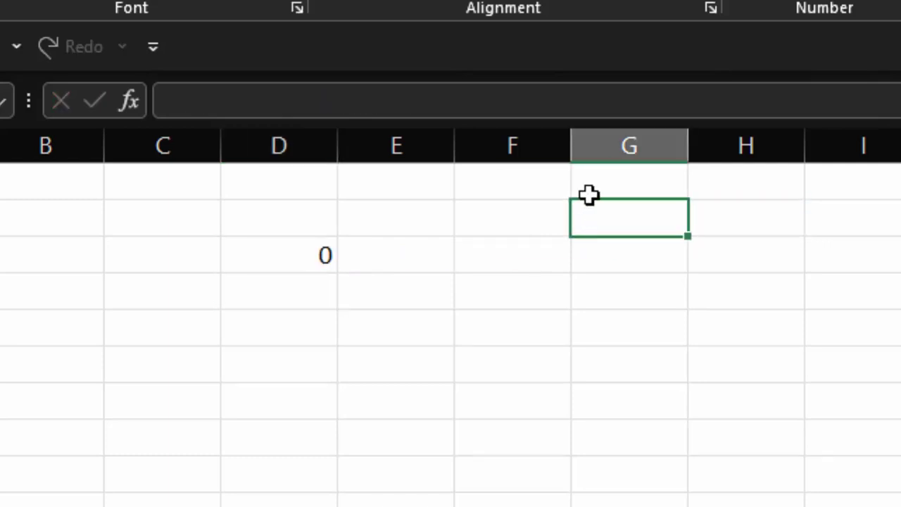
{"action": "left_click", "coordinate": [237, 4]}
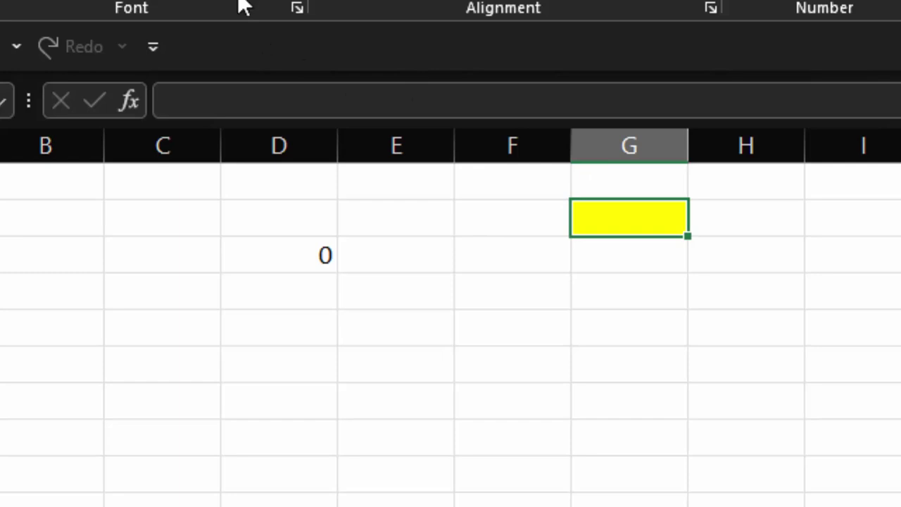
{"action": "left_click", "coordinate": [746, 208]}
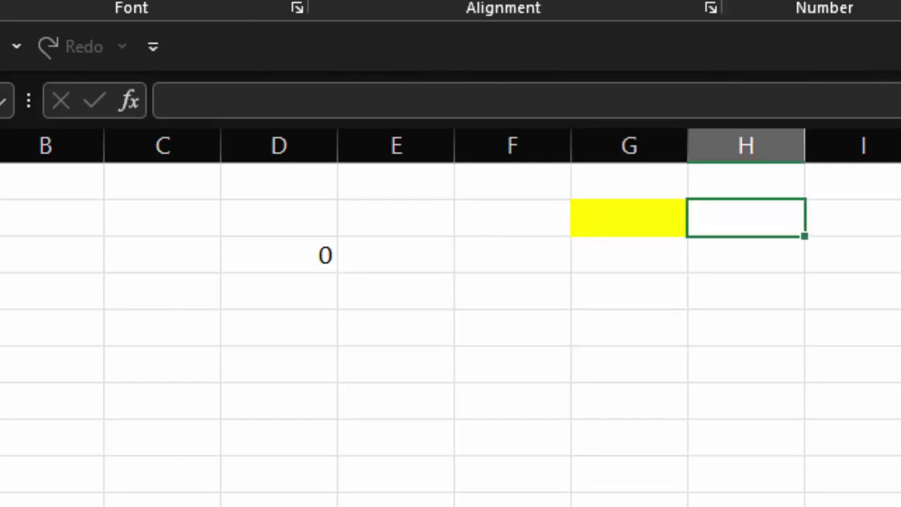
{"action": "left_click", "coordinate": [274, 7]}
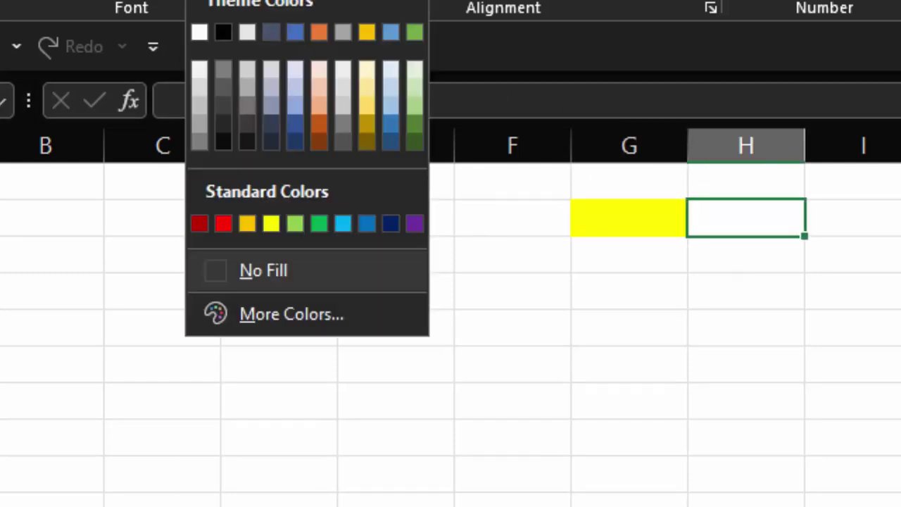
{"action": "left_click", "coordinate": [317, 85]}
{"action": "left_click", "coordinate": [756, 355]}
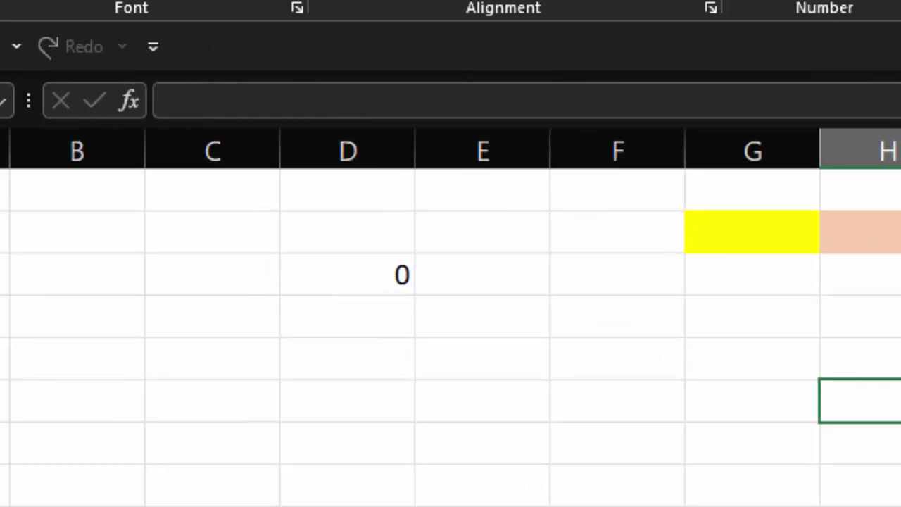
Step: Enter 55 in G2 and 5 in H2, then inspect D3's formula
{"action": "left_click", "coordinate": [421, 217]}
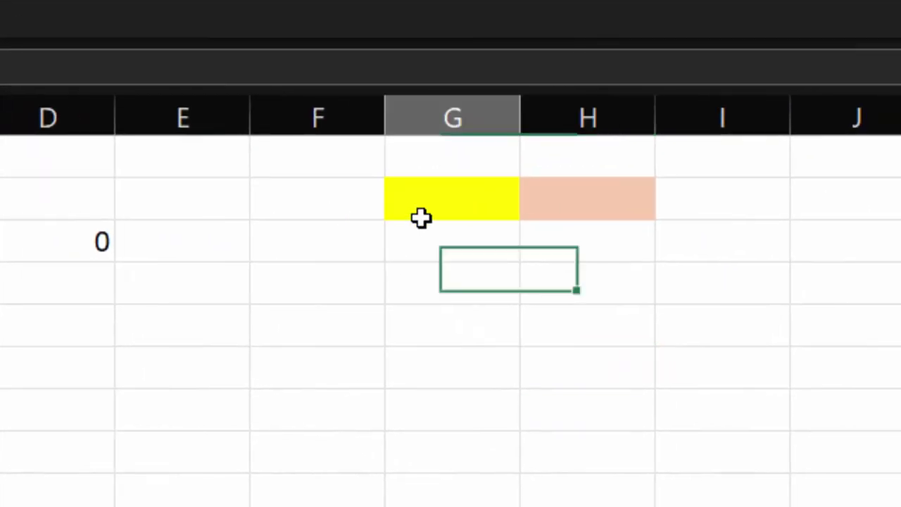
{"action": "type", "text": "55"}
{"action": "key", "text": "Tab"}
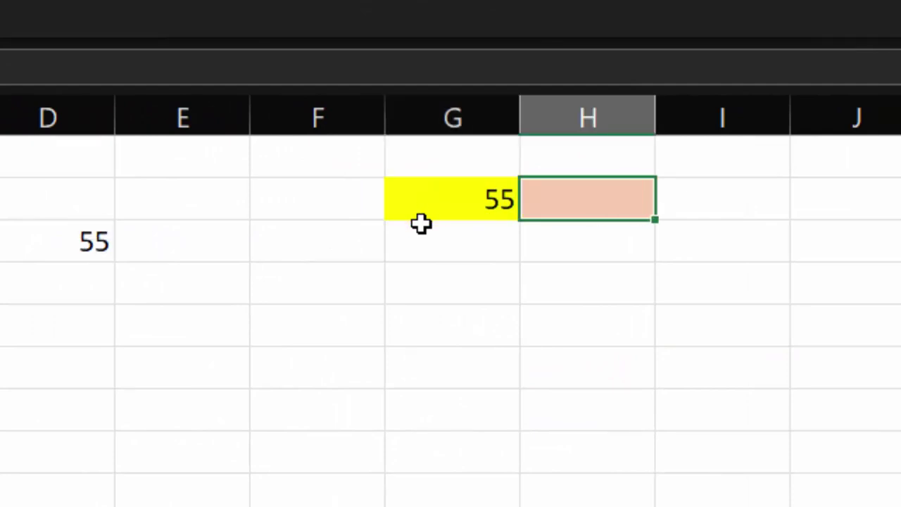
{"action": "type", "text": "5"}
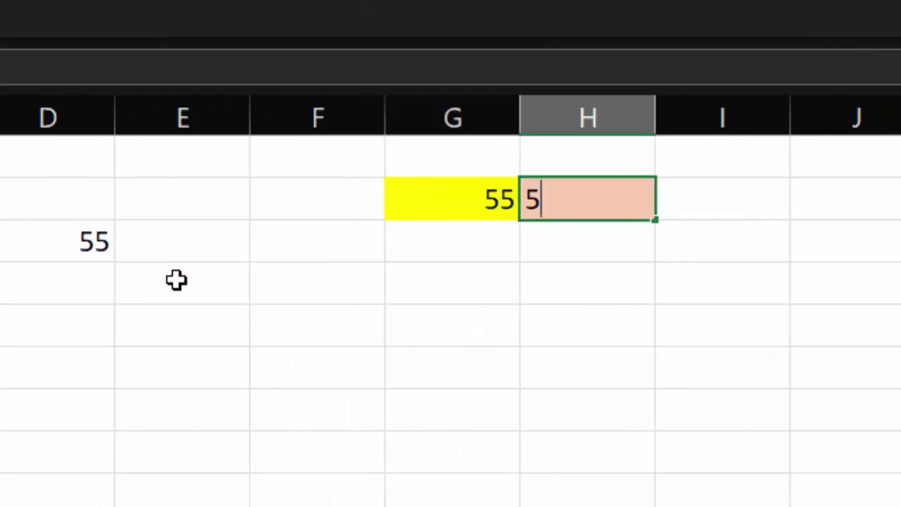
{"action": "left_click", "coordinate": [176, 280]}
{"action": "left_click", "coordinate": [47, 237]}
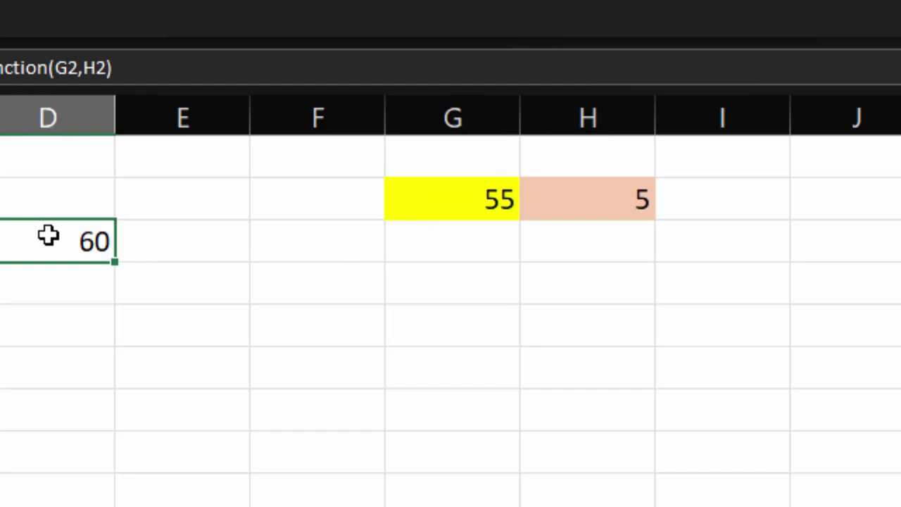
{"action": "double_click", "coordinate": [48, 237]}
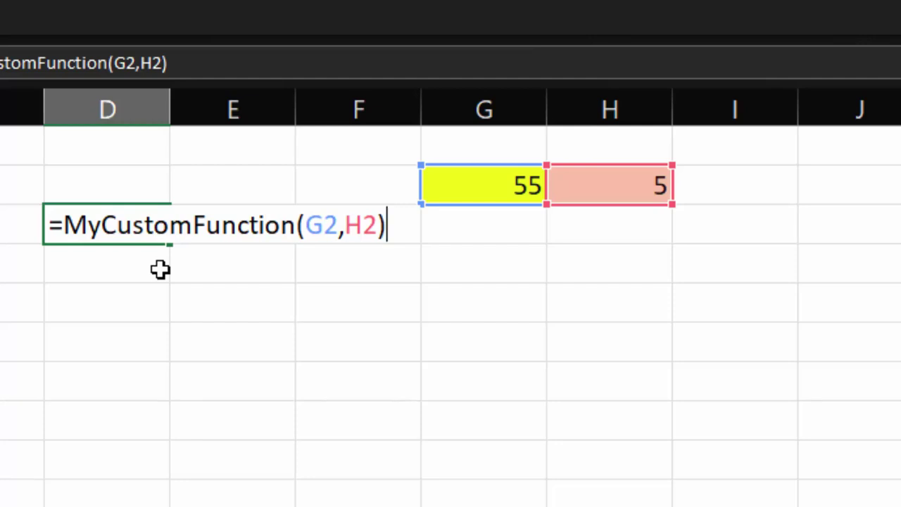
Step: Confirm D3 unchanged, show the Developer tools, and launch the VBA editor with Alt+F11
{"action": "key", "text": "Return"}
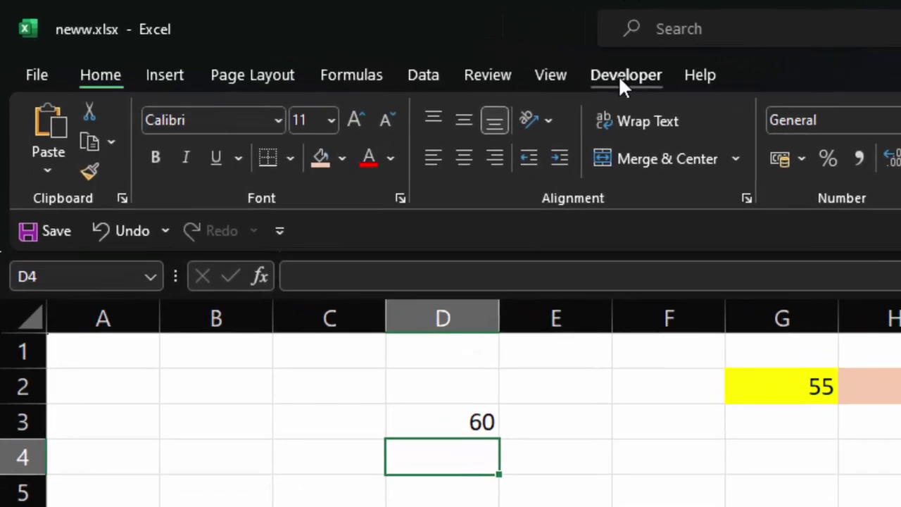
{"action": "left_click", "coordinate": [504, 60]}
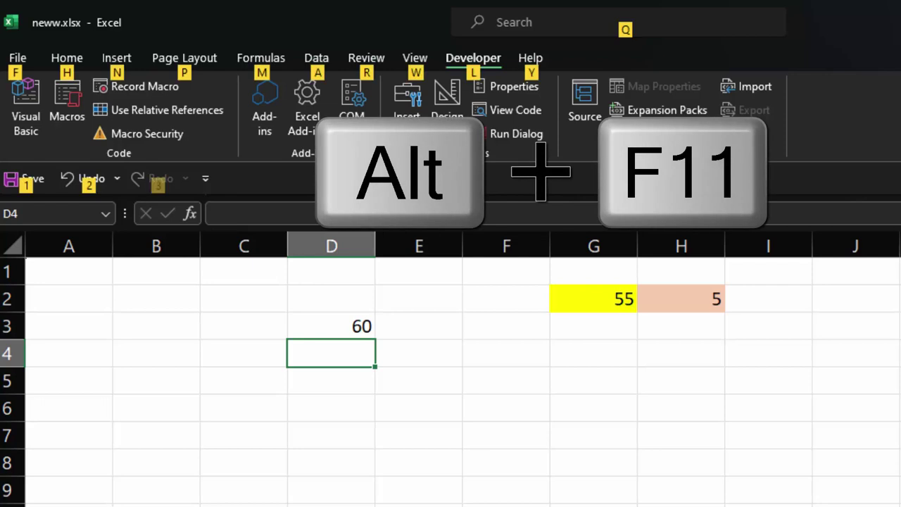
{"action": "key", "text": "alt+F11"}
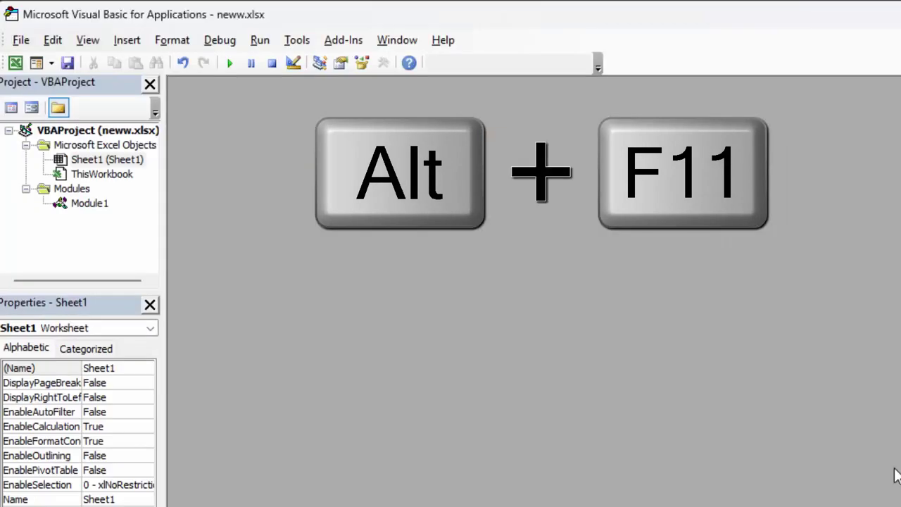
Step: Select ThisWorkbook in the Project pane and bring up the Insert menu
{"action": "left_click", "coordinate": [105, 175]}
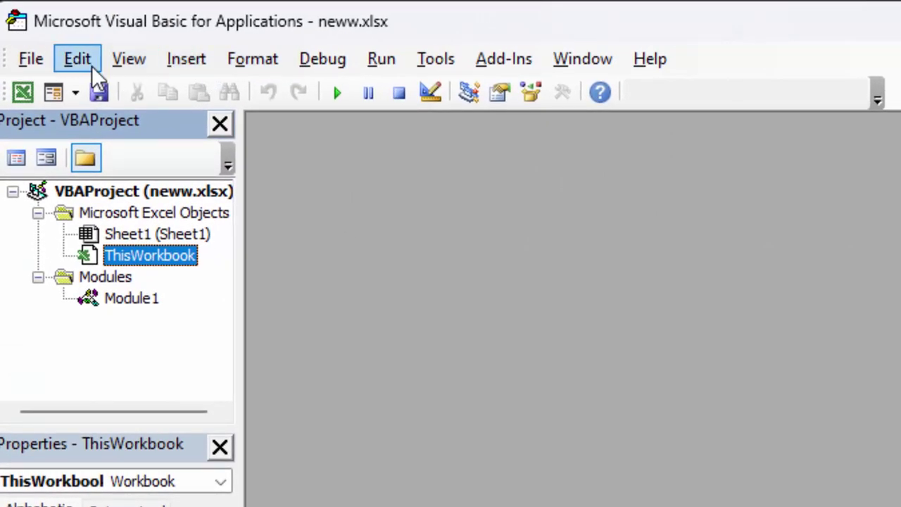
{"action": "left_click", "coordinate": [179, 56]}
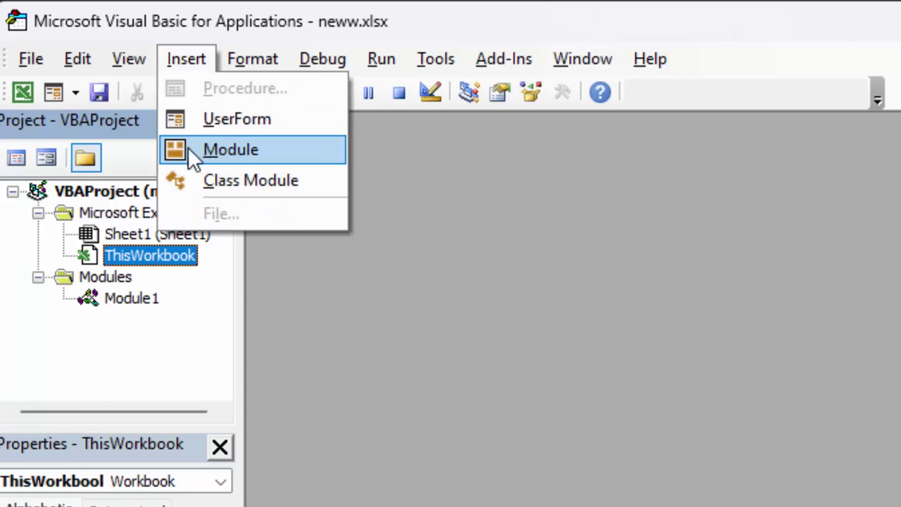
Step: Insert Module2 and declare Function Myownfun(a As Double, b As Double) As Double
{"action": "left_click", "coordinate": [250, 148]}
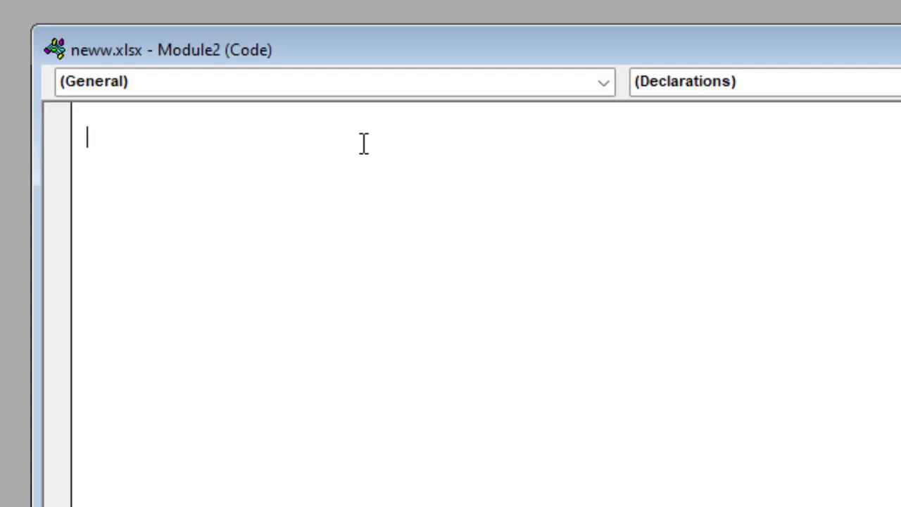
{"action": "type", "text": "Func"}
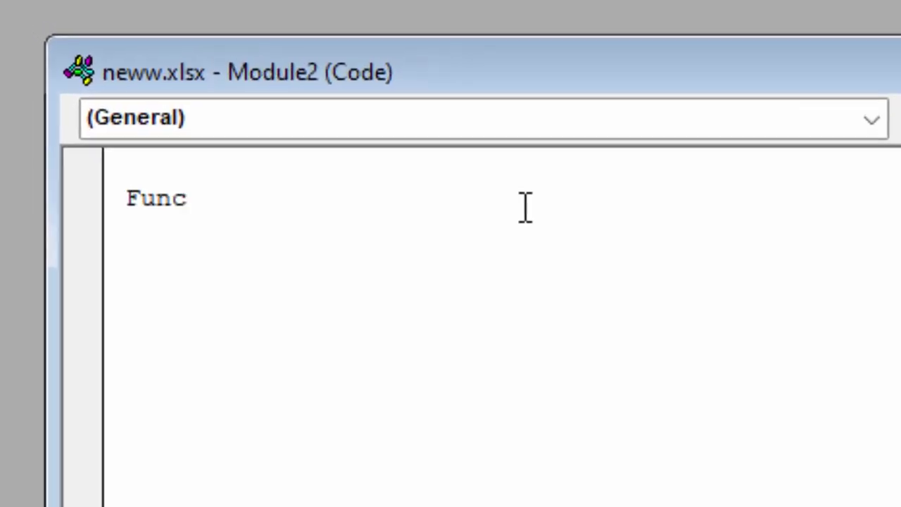
{"action": "type", "text": "tion"}
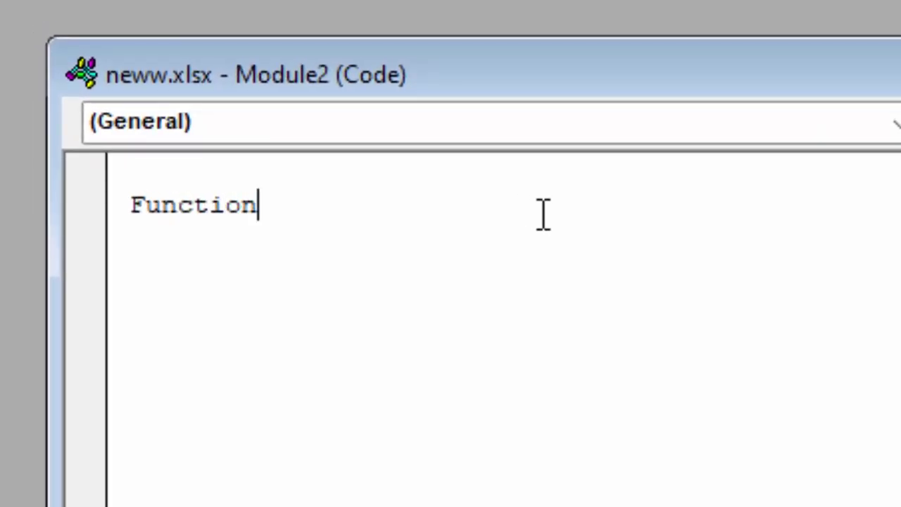
{"action": "type", "text": " M"}
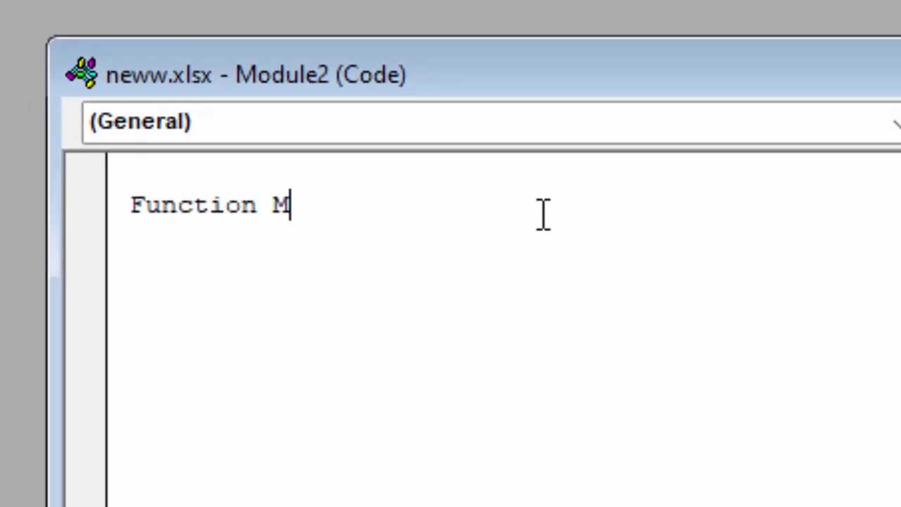
{"action": "type", "text": "yownf"}
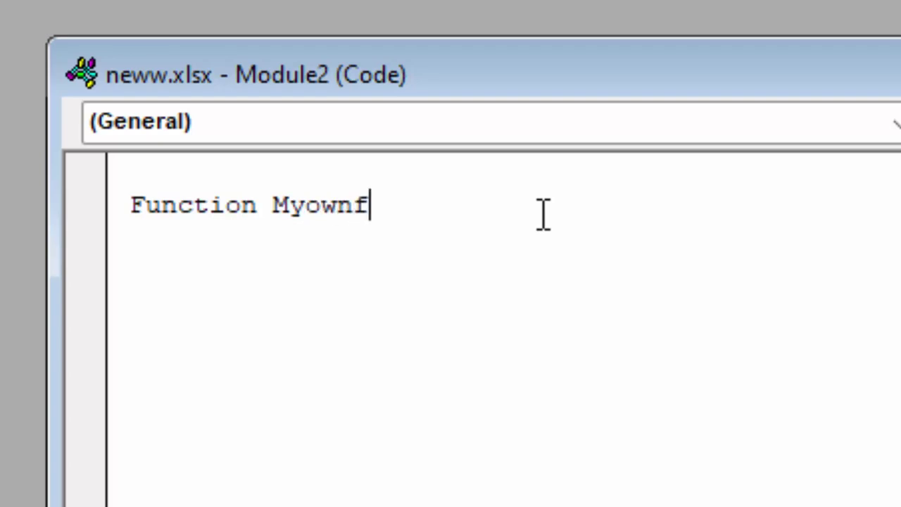
{"action": "type", "text": "un"}
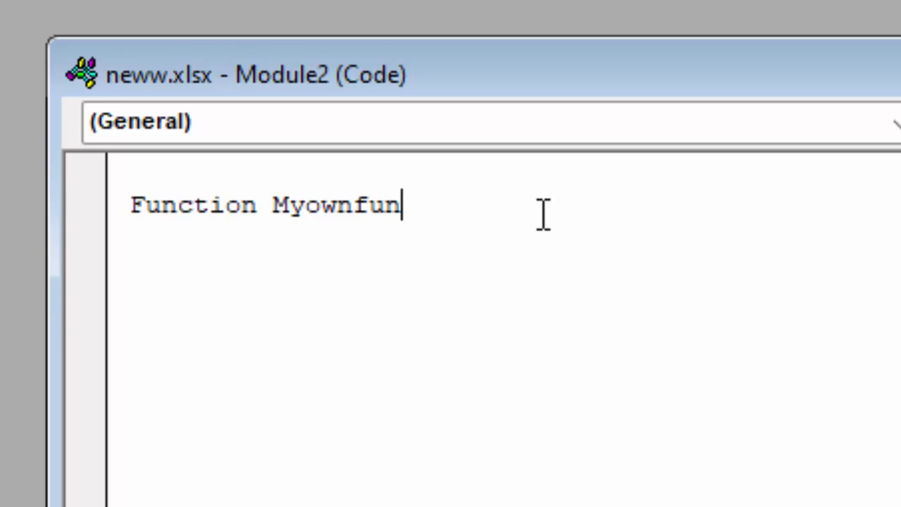
{"action": "type", "text": "("}
{"action": "type", "text": "a as "}
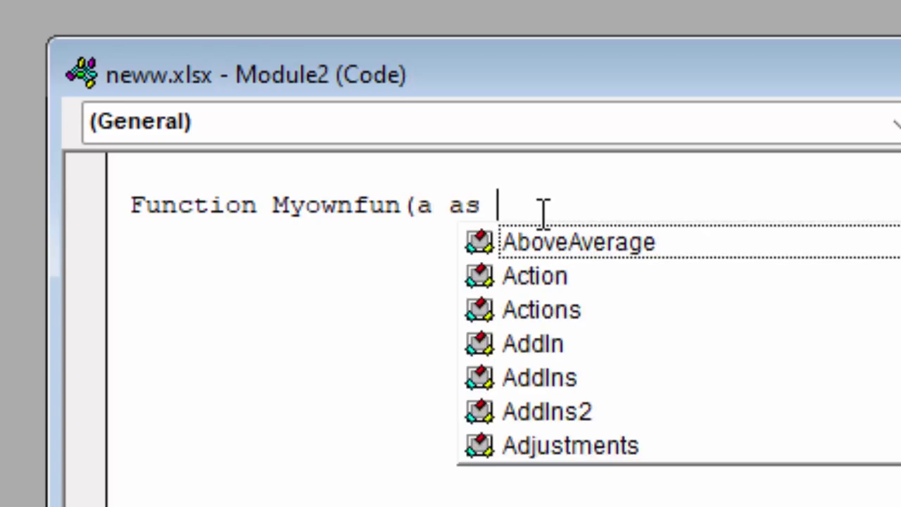
{"action": "type", "text": "doub"}
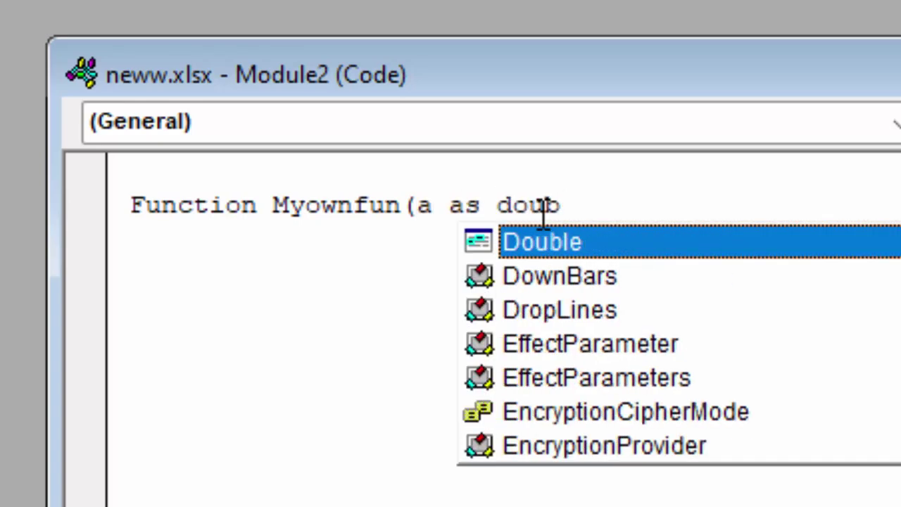
{"action": "type", "text": "le"}
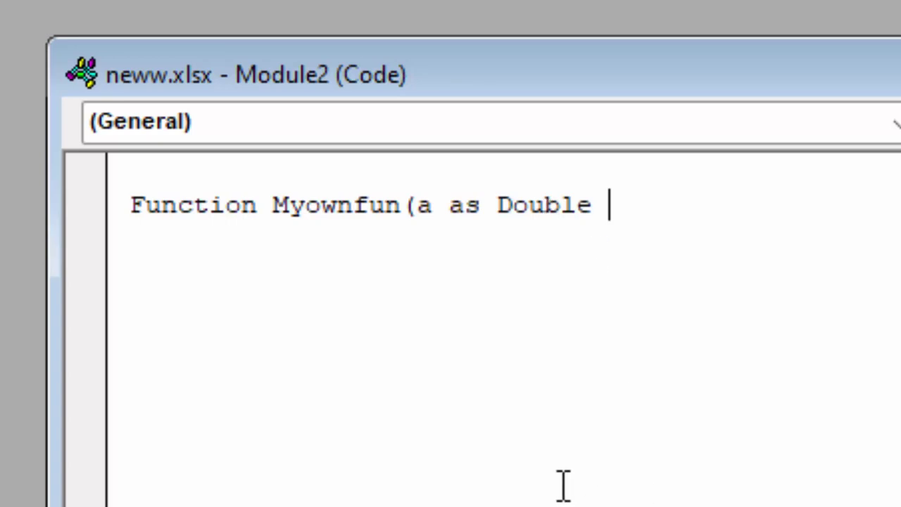
{"action": "key", "text": "BackSpace"}
{"action": "type", "text": ","}
{"action": "type", "text": "b "}
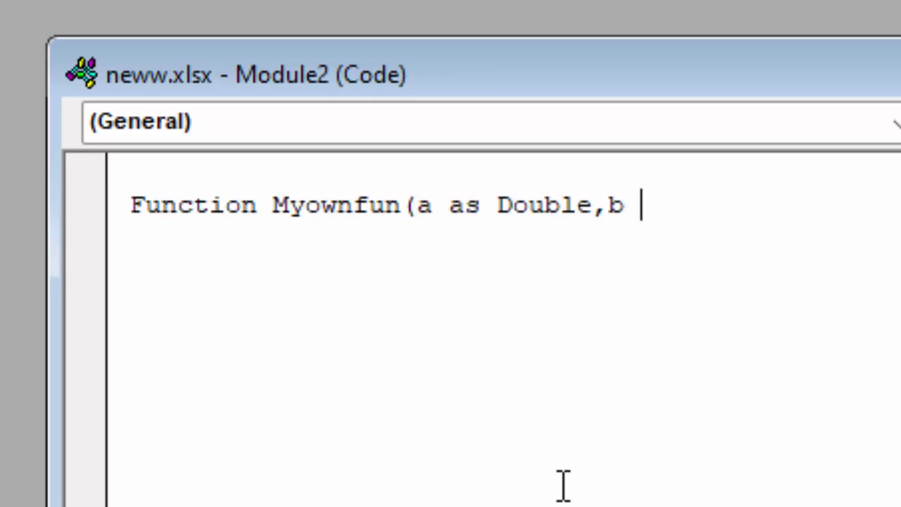
{"action": "type", "text": "as "}
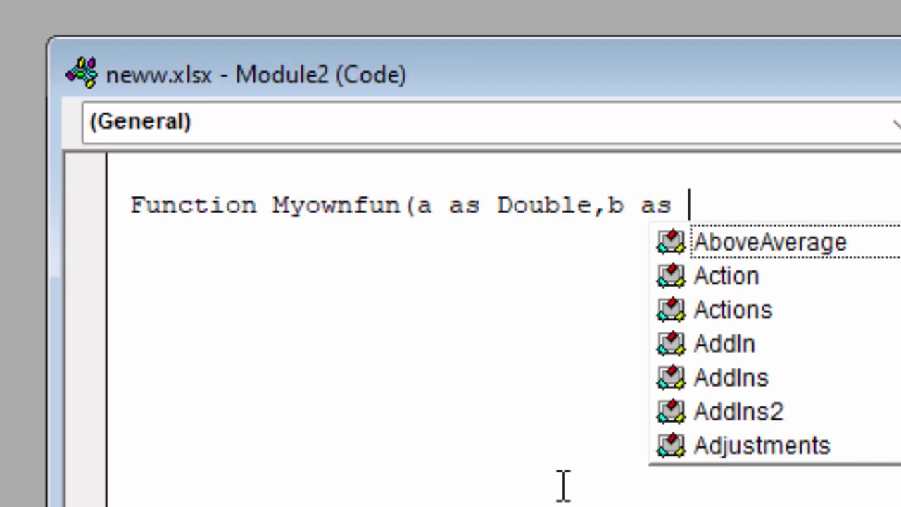
{"action": "type", "text": "d"}
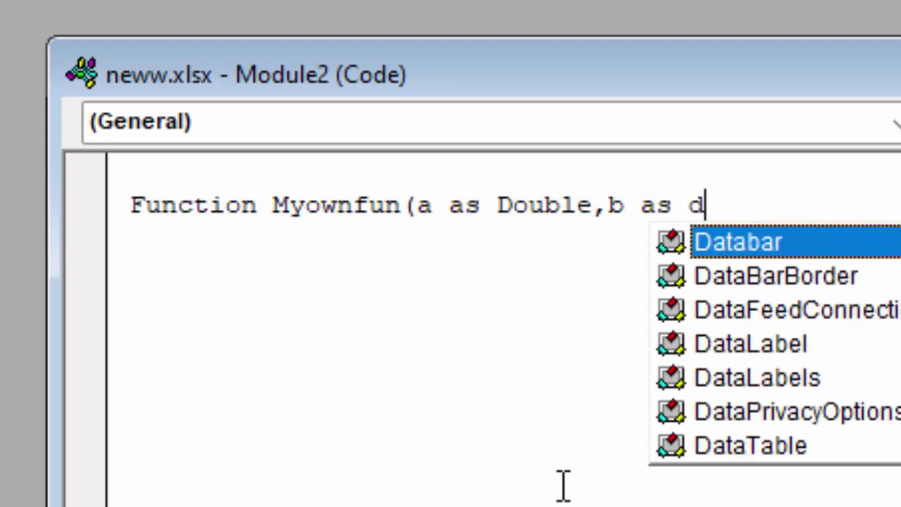
{"action": "type", "text": "ouble"}
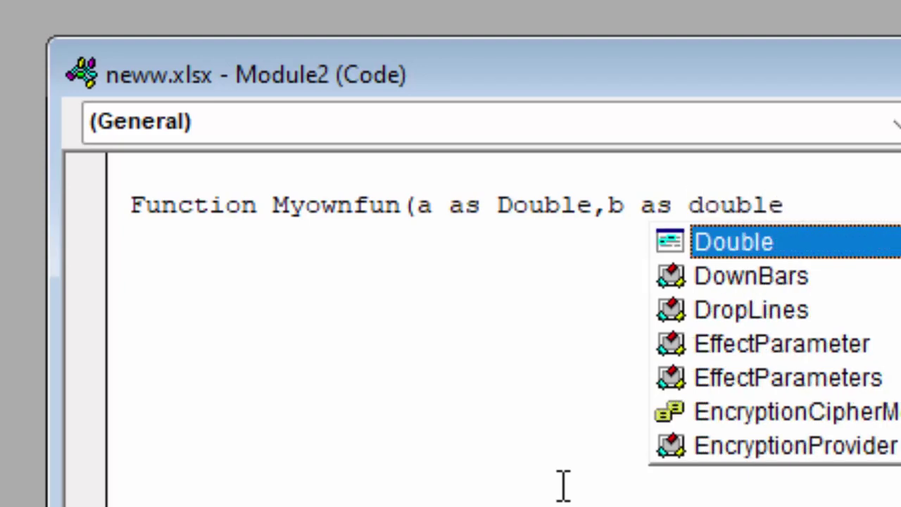
{"action": "key", "text": "Tab"}
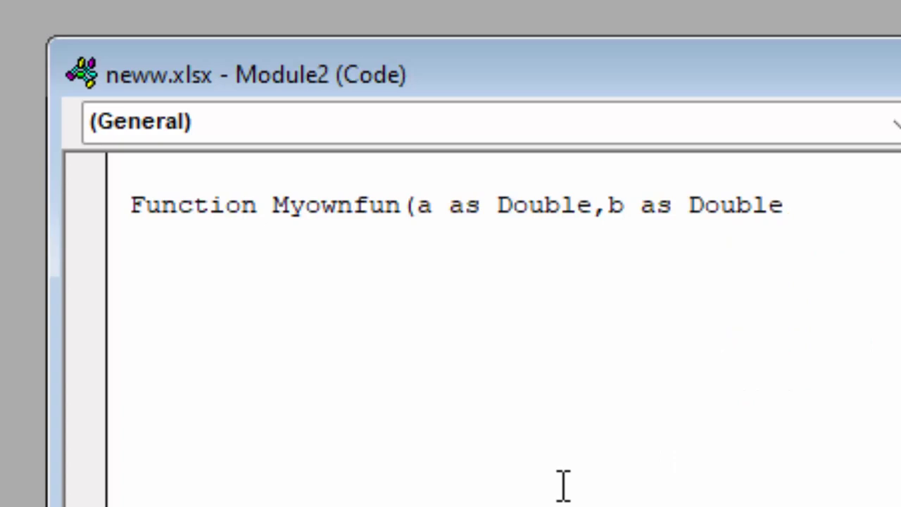
{"action": "type", "text": ")as"}
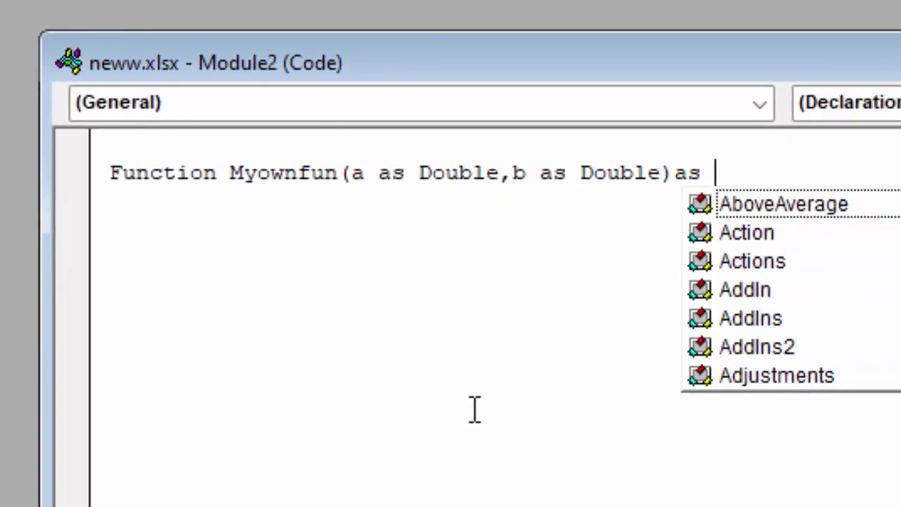
{"action": "type", "text": " Double"}
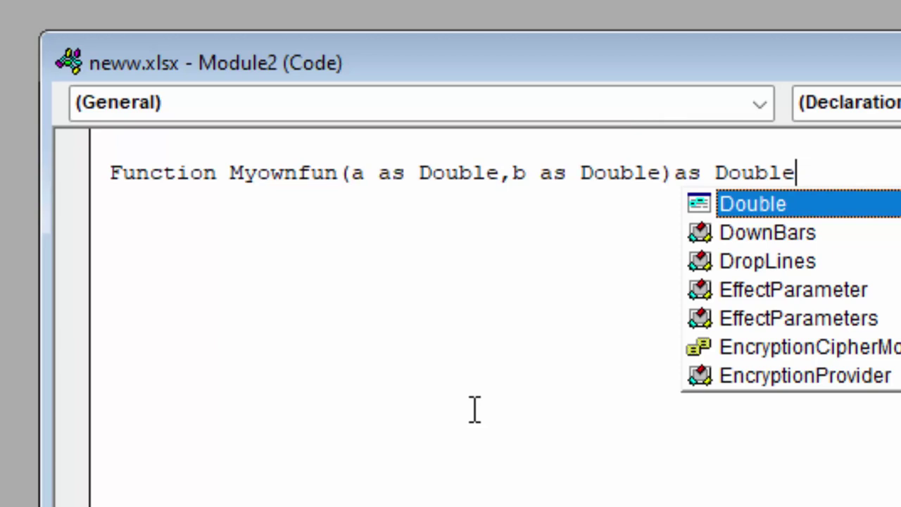
{"action": "key", "text": "Escape"}
Step: Write the function body line Myownfun=a/b below the declaration
{"action": "key", "text": "Return"}
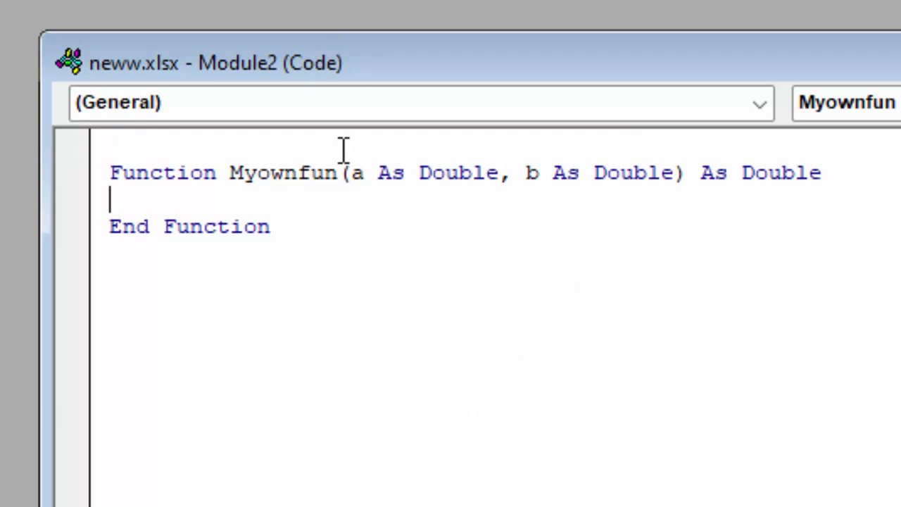
{"action": "left_click_drag", "start_coordinate": [337, 188], "coordinate": [233, 183]}
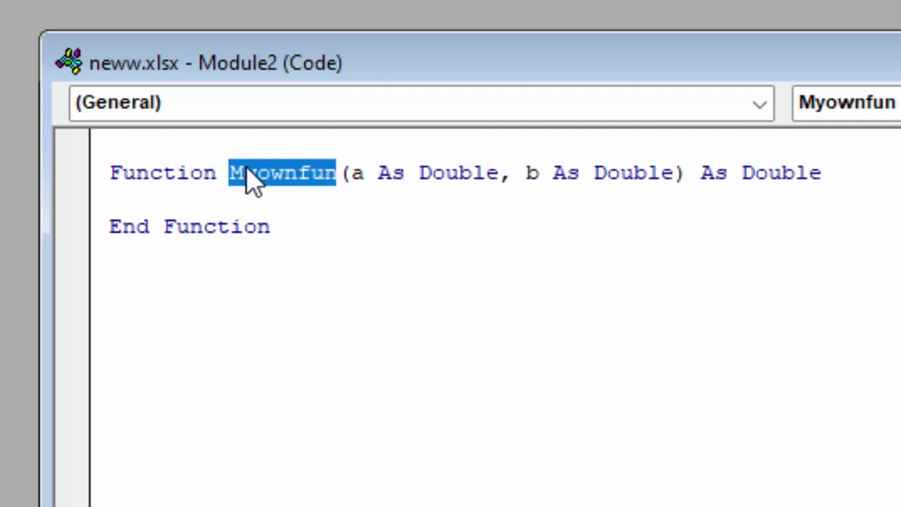
{"action": "right_click", "coordinate": [246, 170]}
{"action": "left_click", "coordinate": [290, 227]}
{"action": "key", "text": "End"}
{"action": "key", "text": "Return"}
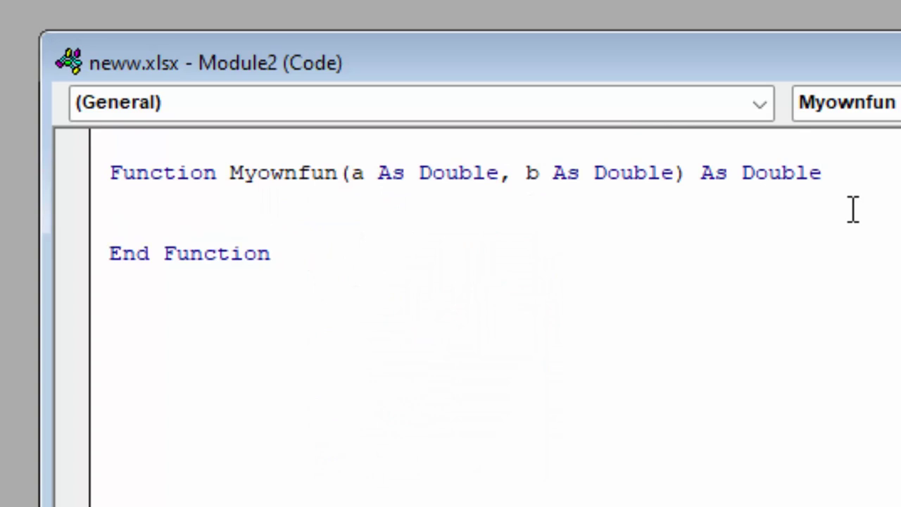
{"action": "type", "text": "Myownfun"}
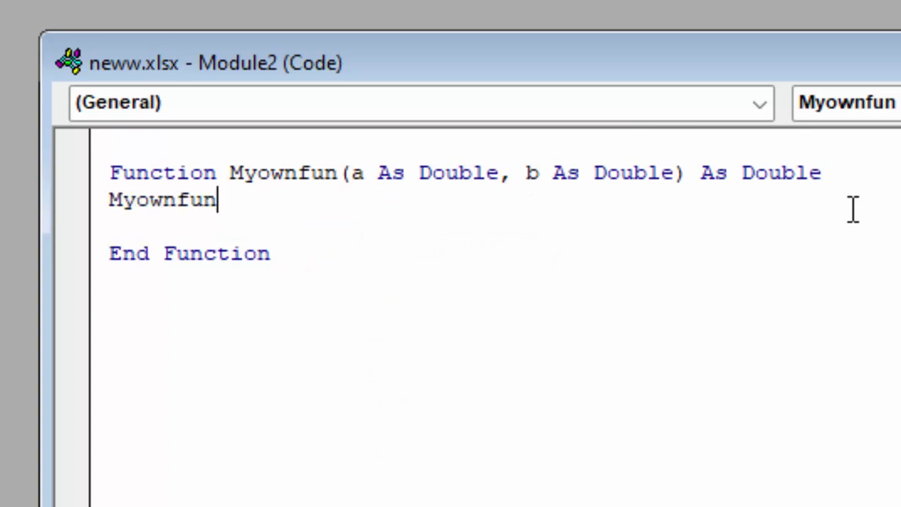
{"action": "type", "text": "="}
{"action": "type", "text": "a/b"}
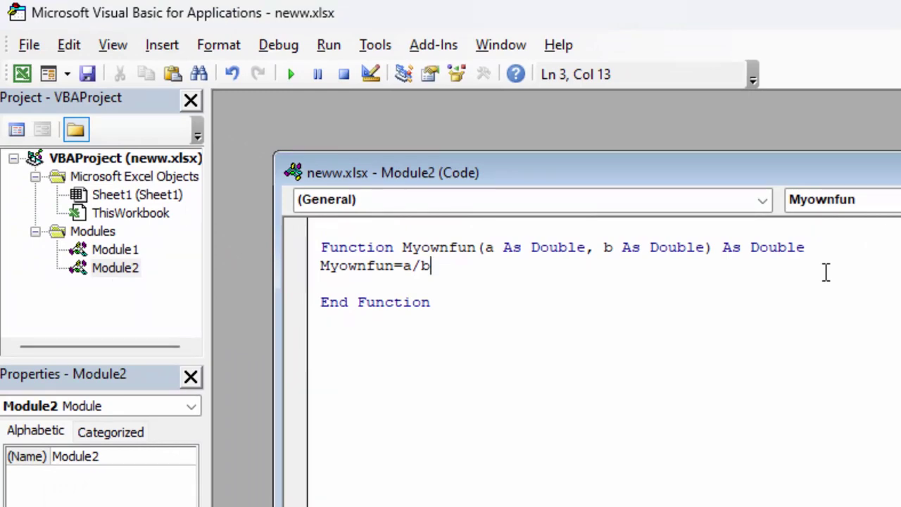
Step: Save the workbook keeping the VB code, close Module2, and return to Excel
{"action": "left_click", "coordinate": [91, 69]}
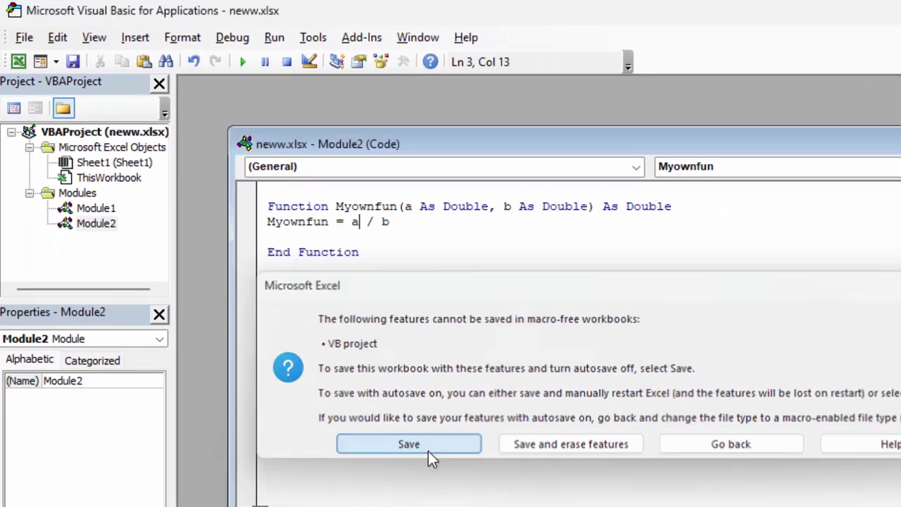
{"action": "left_click", "coordinate": [427, 451]}
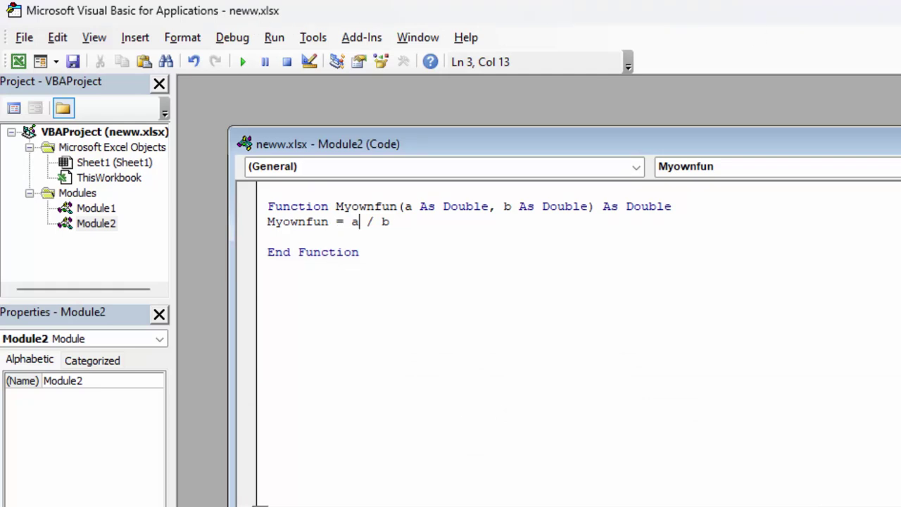
{"action": "key", "text": "ctrl+F4"}
{"action": "key", "text": "alt+F11"}
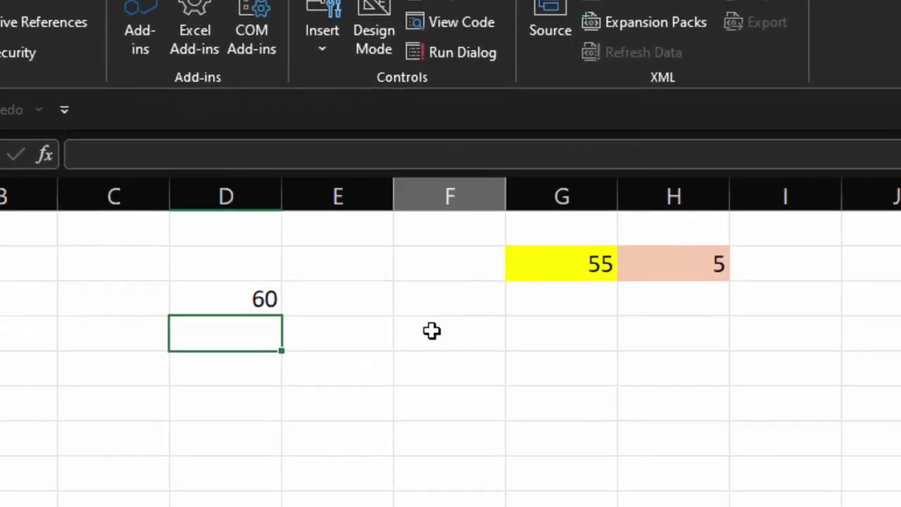
Step: Enter =Myownfun(5,2) in cell F4 so it shows 2.5
{"action": "left_click", "coordinate": [391, 319]}
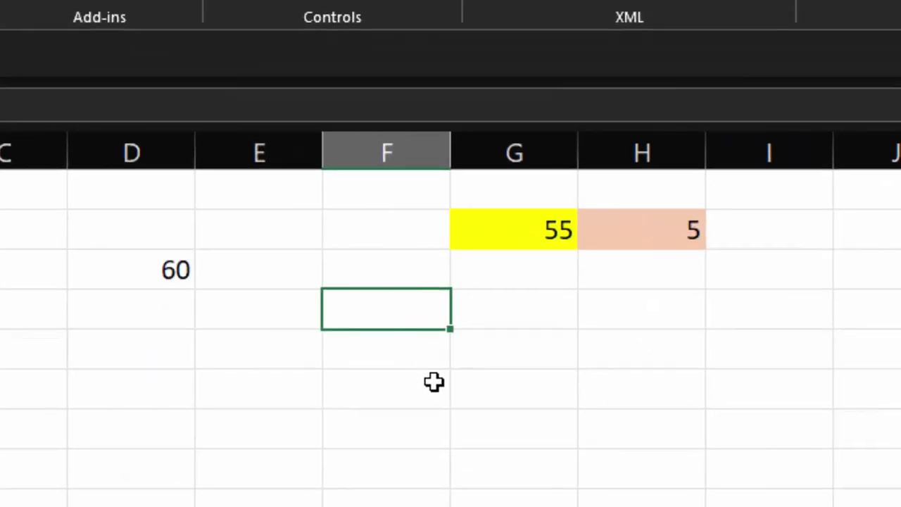
{"action": "type", "text": "="}
{"action": "type", "text": "my"}
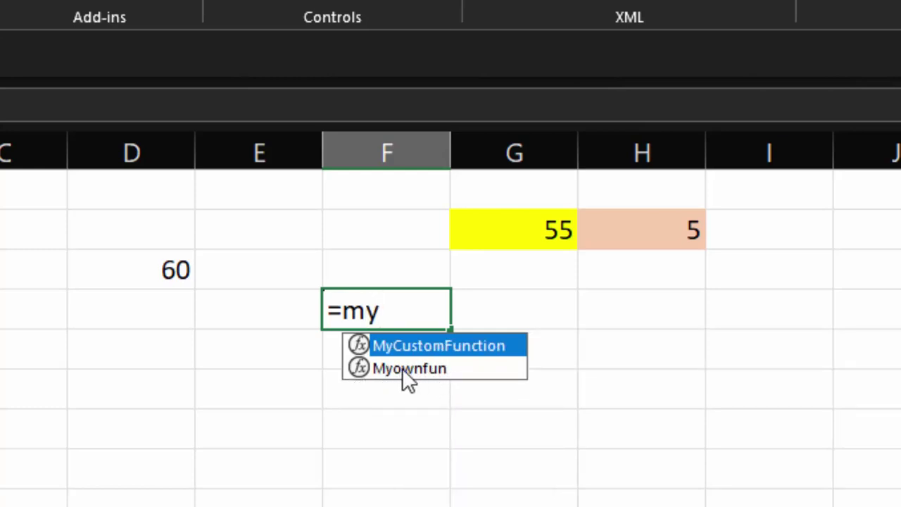
{"action": "double_click", "coordinate": [401, 368]}
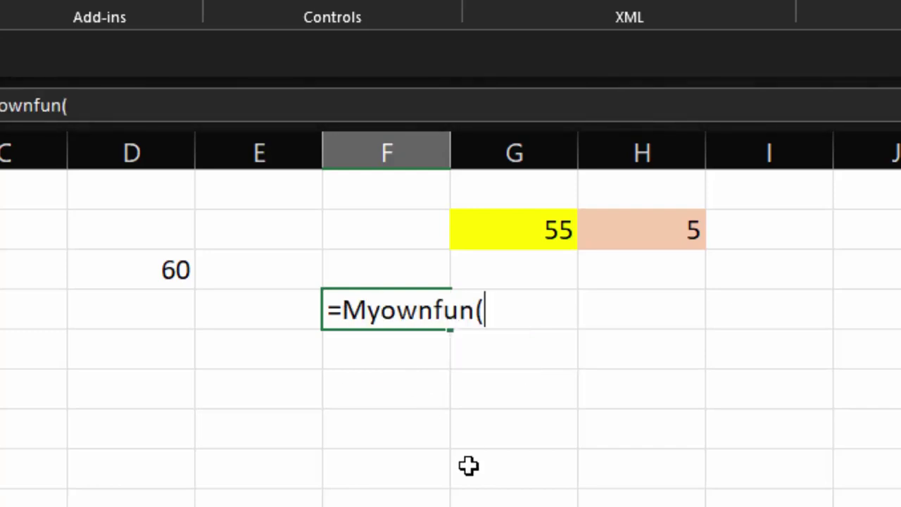
{"action": "type", "text": "5,"}
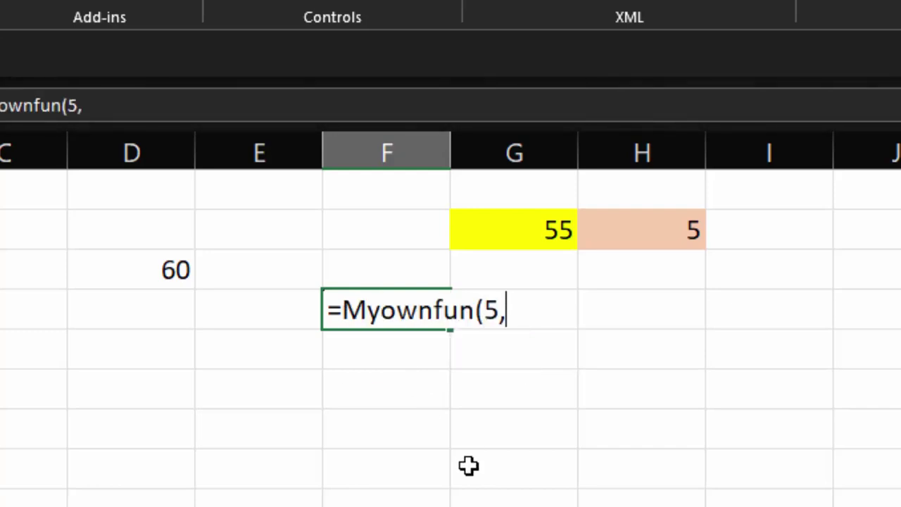
{"action": "type", "text": "2)"}
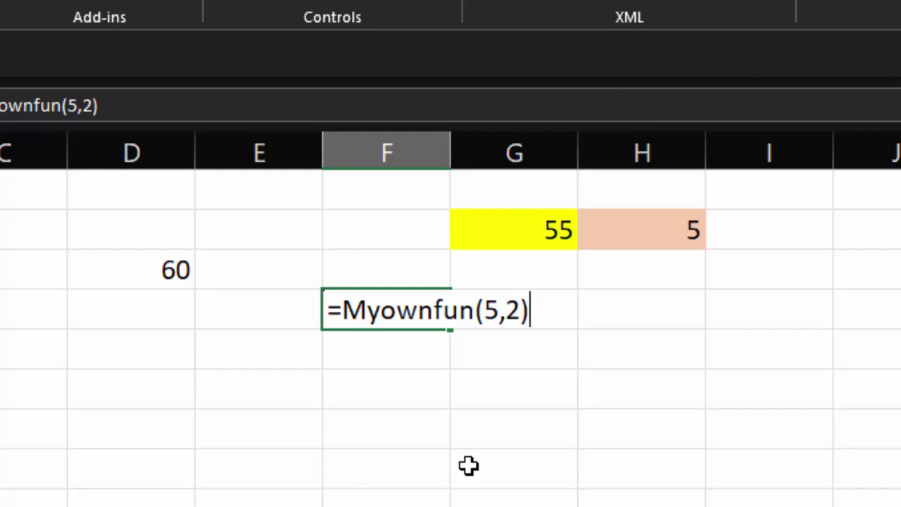
{"action": "key", "text": "Return"}
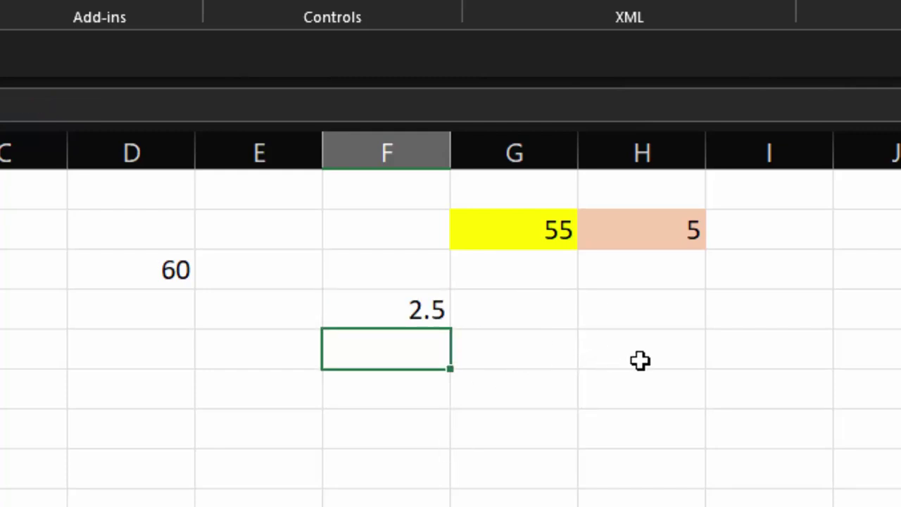
{"action": "left_click", "coordinate": [639, 359]}
Step: Enter =Myownfun(5,4) in cell E5, giving 1.25, and reselect it to check
{"action": "left_click", "coordinate": [288, 349]}
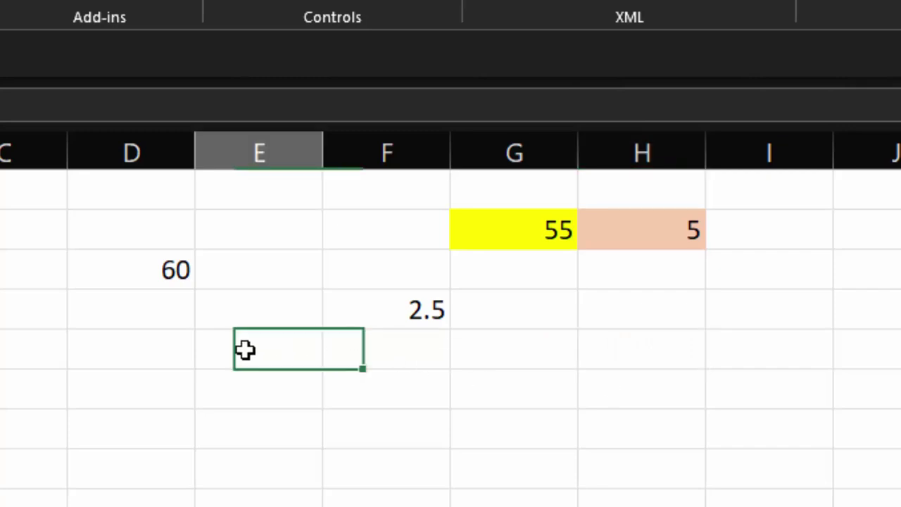
{"action": "type", "text": "="}
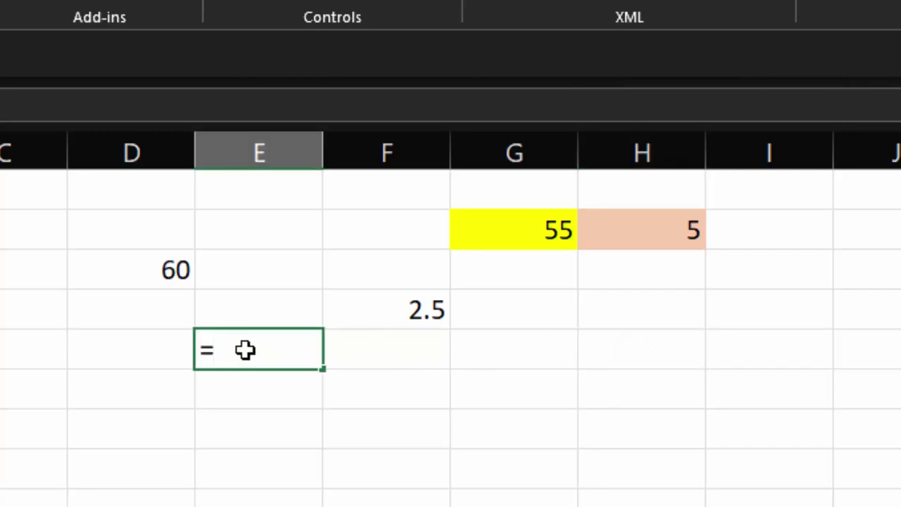
{"action": "type", "text": "my"}
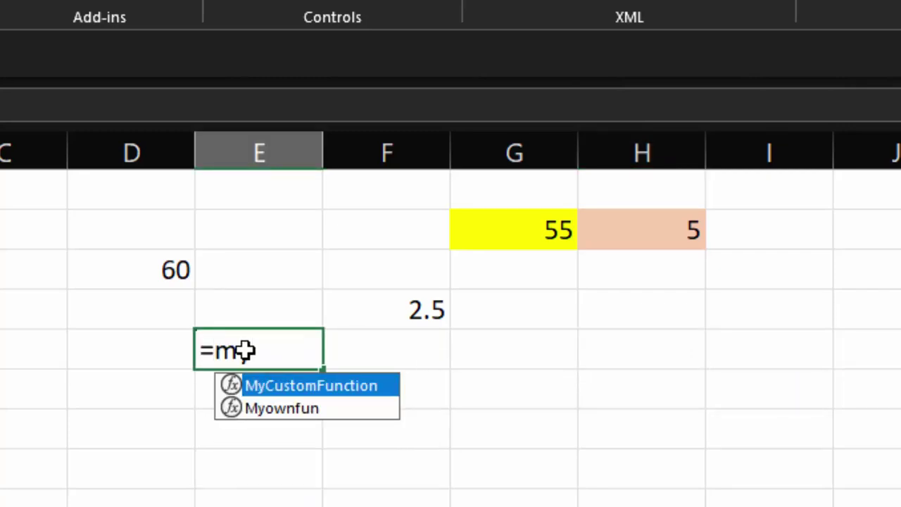
{"action": "key", "text": "Down"}
{"action": "key", "text": "Tab"}
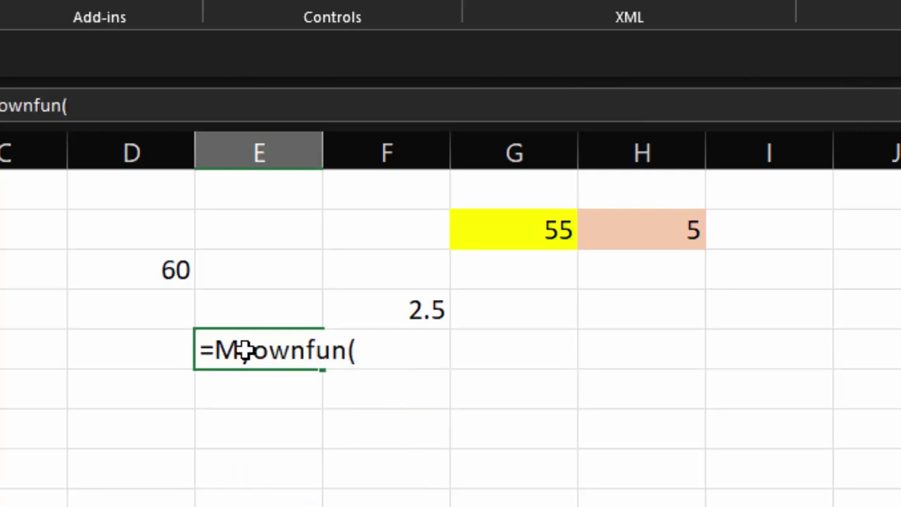
{"action": "type", "text": "5,"}
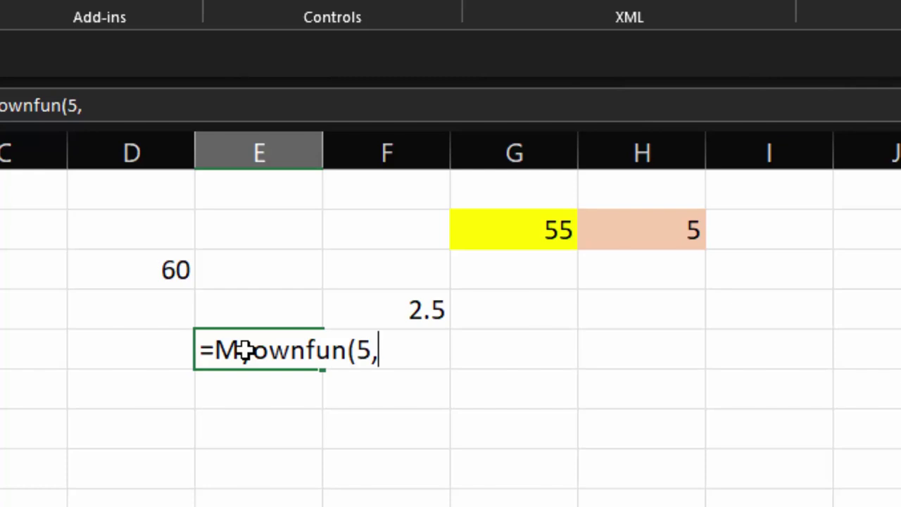
{"action": "type", "text": "4)"}
{"action": "key", "text": "Return"}
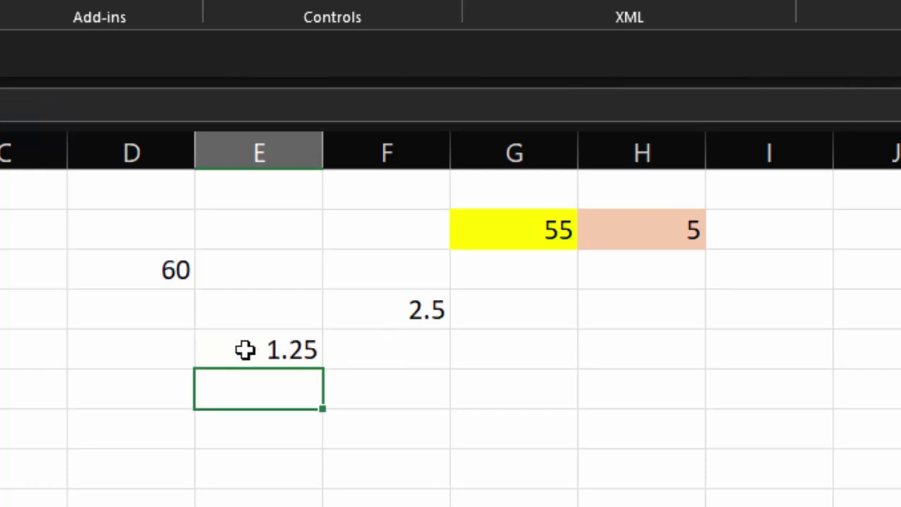
{"action": "left_click", "coordinate": [245, 350]}
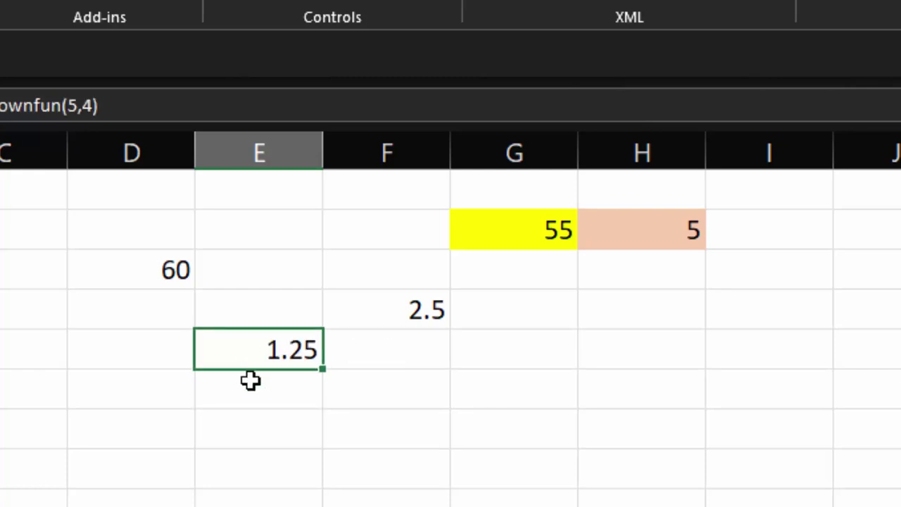